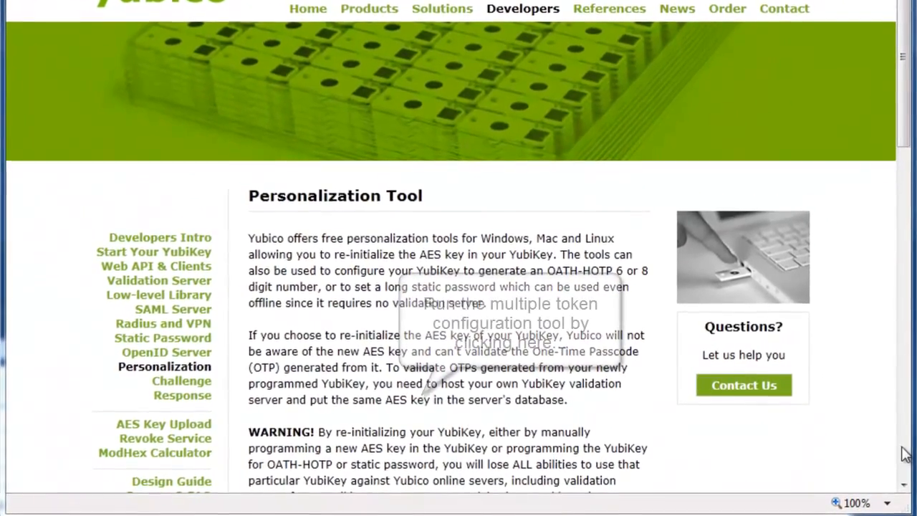
# Step: Run YkMultiConfig.exe, the multi-configuration tool for Windows, directly from the Yubico Personalization Tool page
pyautogui.click(807, 462)
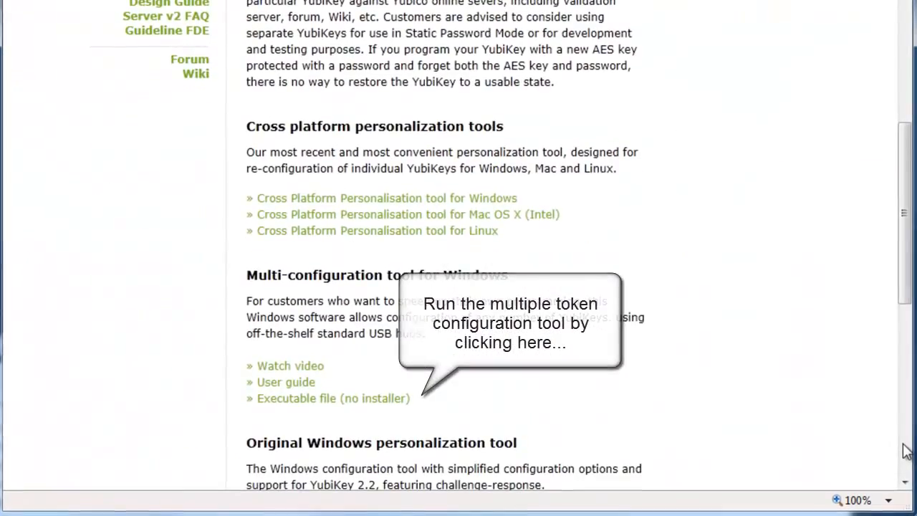
pyautogui.click(385, 406)
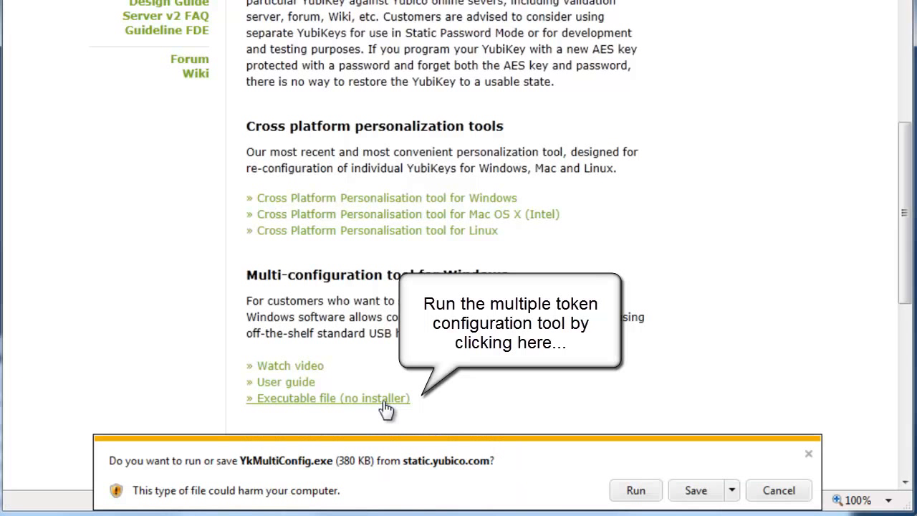
pyautogui.click(636, 493)
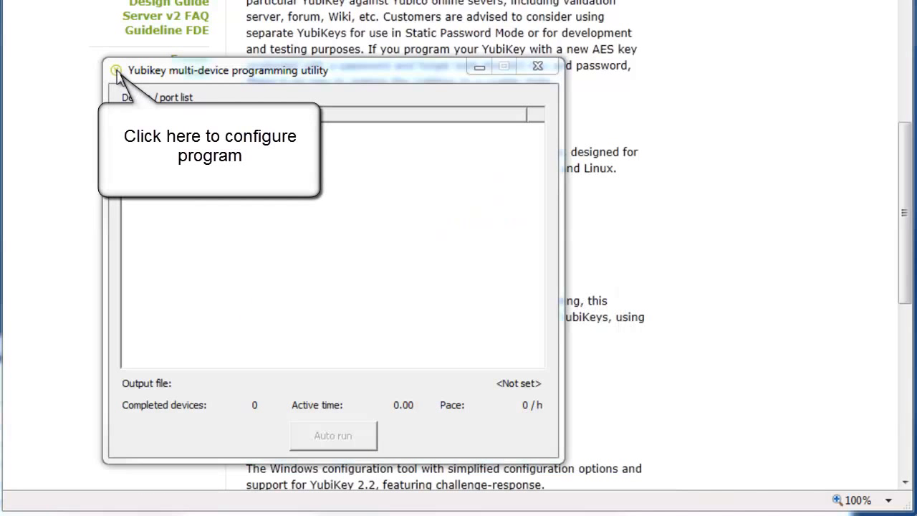
# Step: Configure the programming settings for OATH HOTP with 8 rather than 6 digits and a starting serial number of 100
pyautogui.click(116, 71)
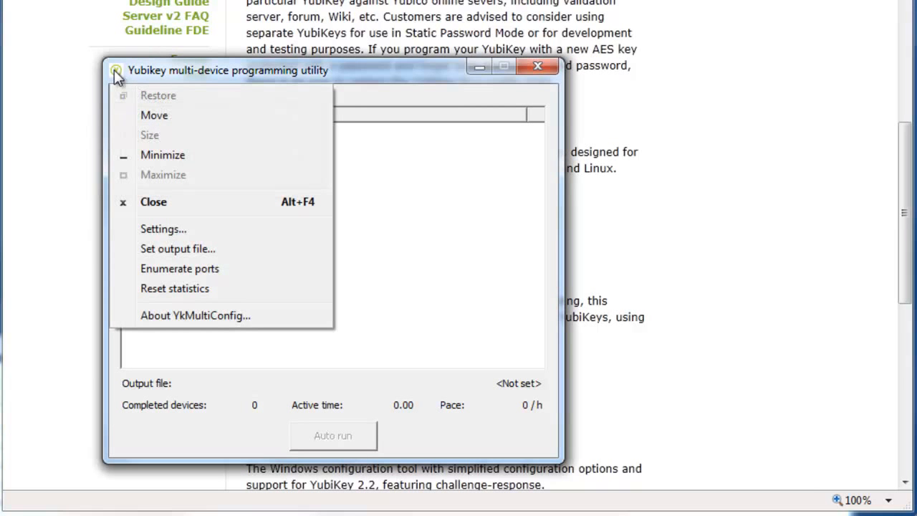
pyautogui.click(171, 230)
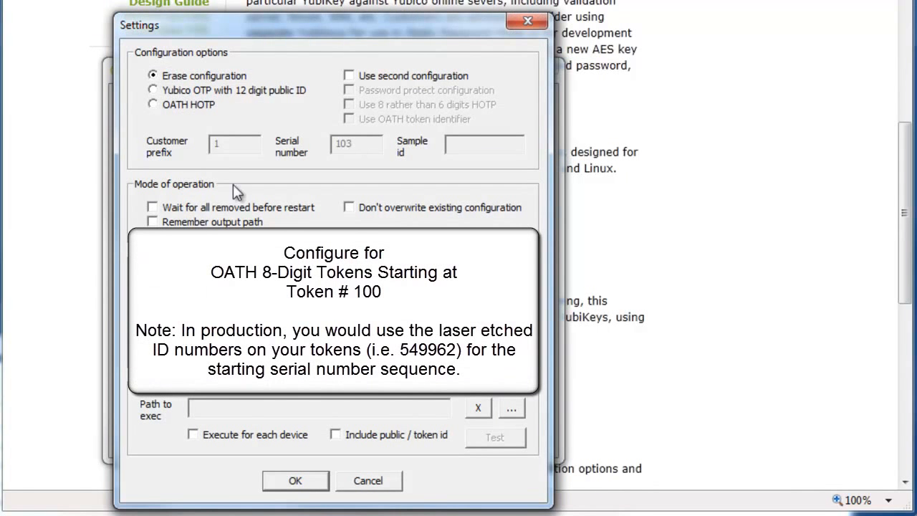
pyautogui.click(153, 105)
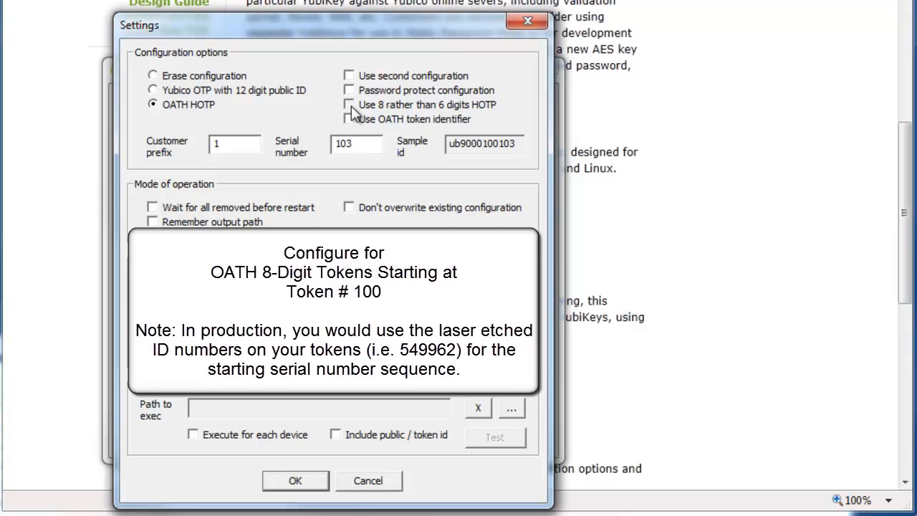
pyautogui.moveTo(365, 143); pyautogui.dragTo(338, 144)
pyautogui.write('100')
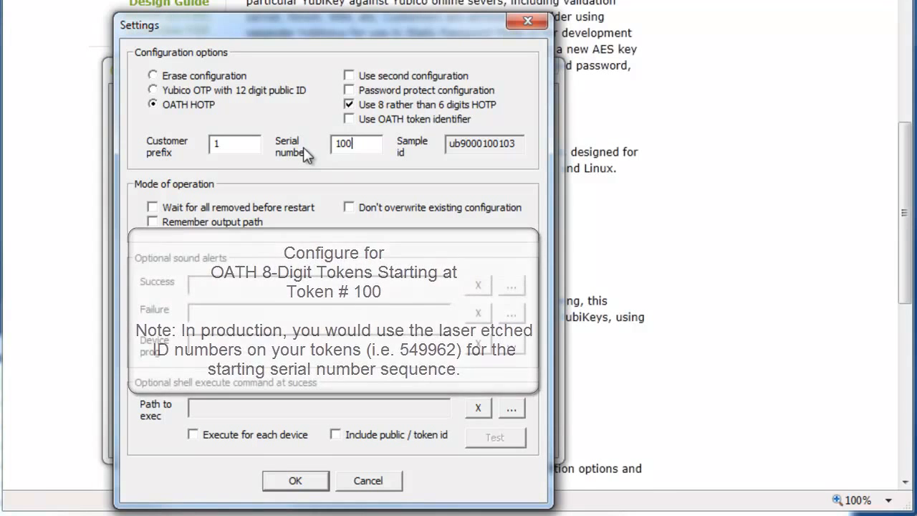
pyautogui.click(296, 482)
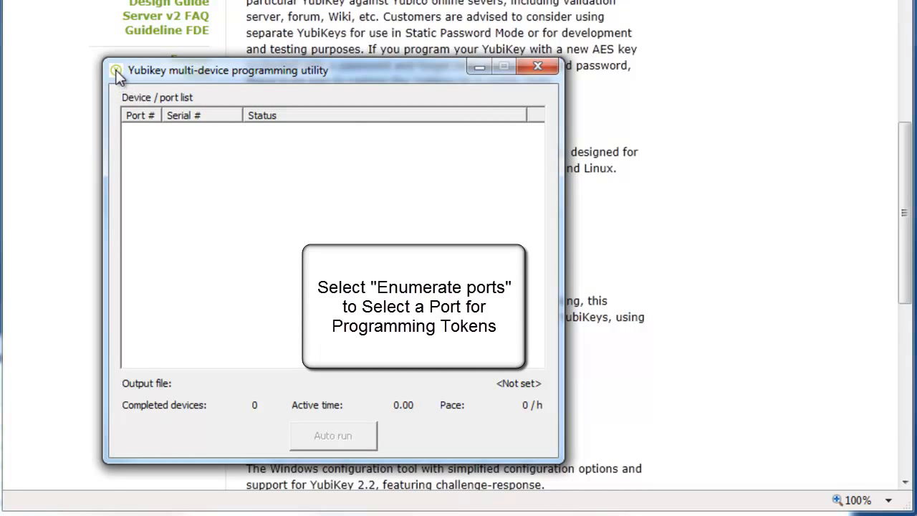
# Step: Enumerate the USB ports to add port 1 for programming tokens, and turn port enumeration back off
pyautogui.click(116, 70)
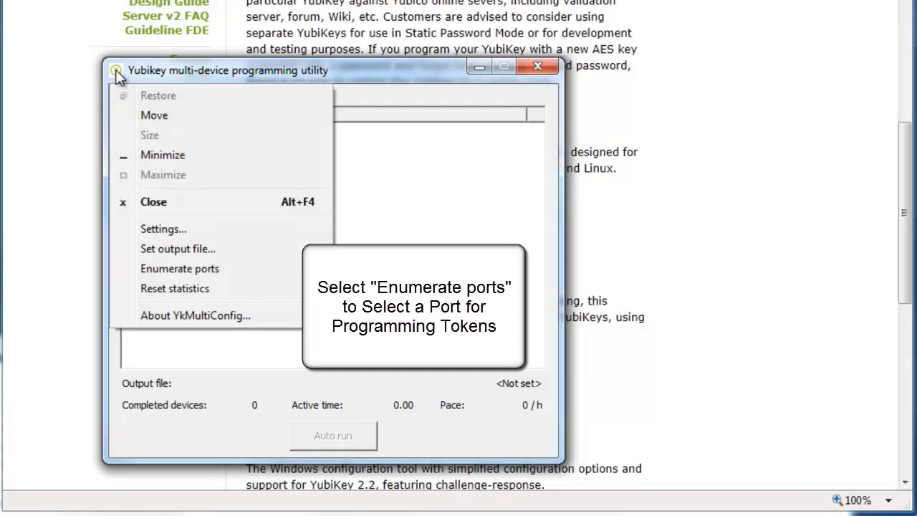
pyautogui.click(160, 270)
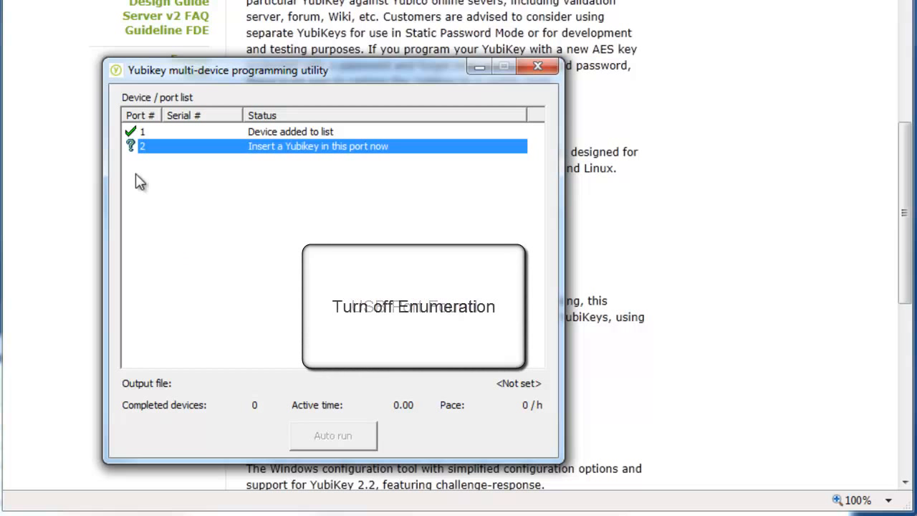
pyautogui.click(114, 71)
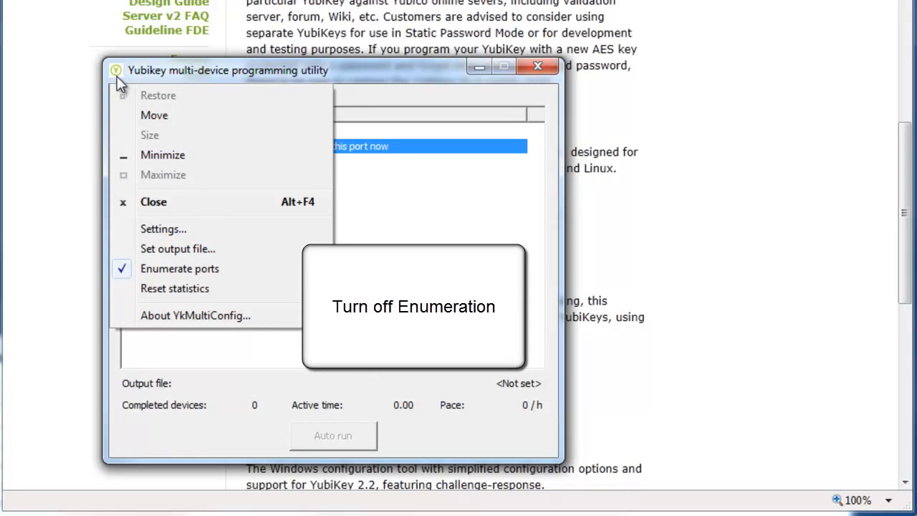
pyautogui.click(156, 268)
pyautogui.click(463, 310)
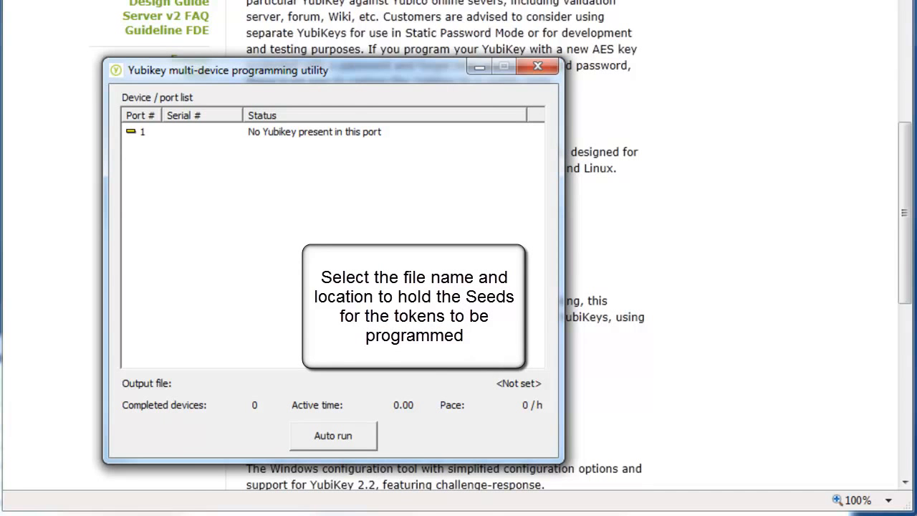
# Step: Set the output file for the token seeds to YubicoOath.csv in the Downloads folder, as a comma separated file
pyautogui.click(115, 71)
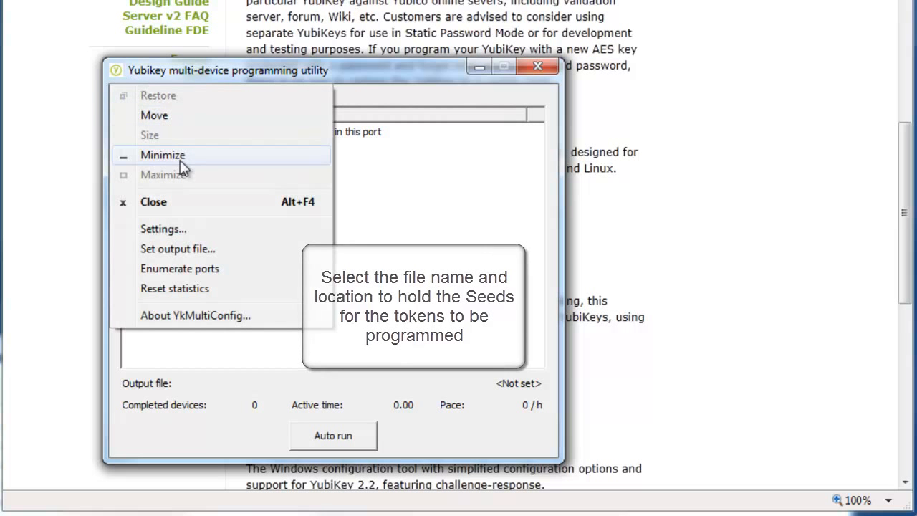
pyautogui.click(181, 249)
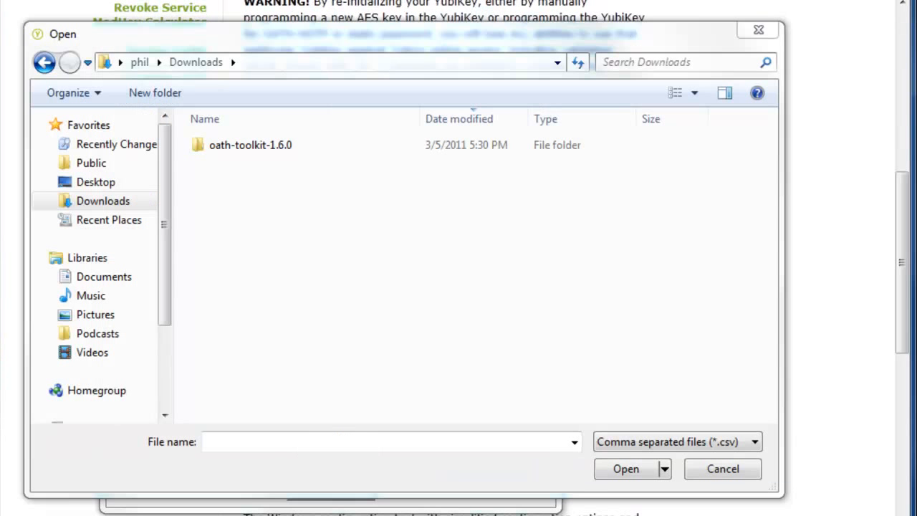
pyautogui.click(292, 63)
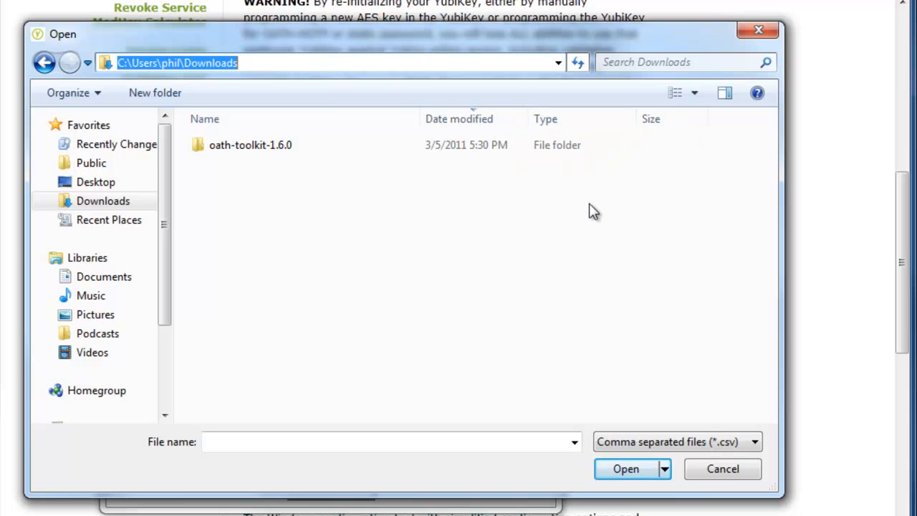
pyautogui.click(756, 442)
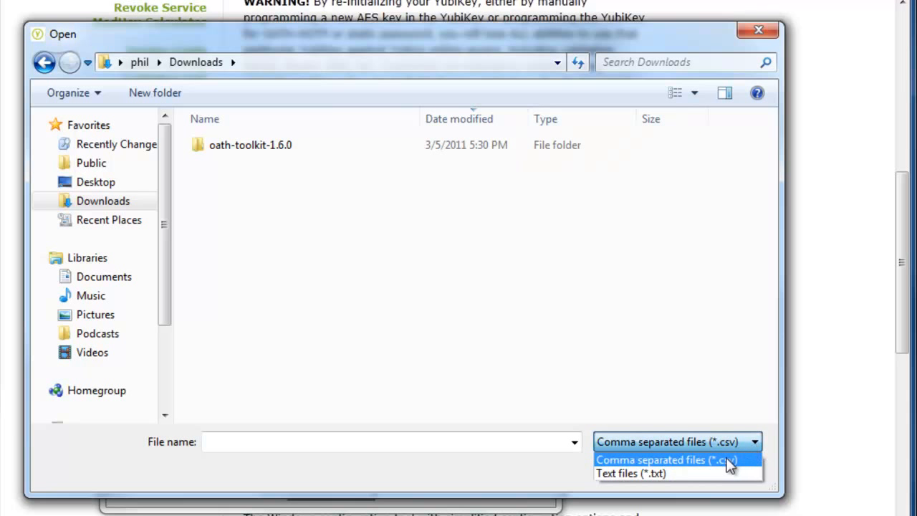
pyautogui.click(730, 462)
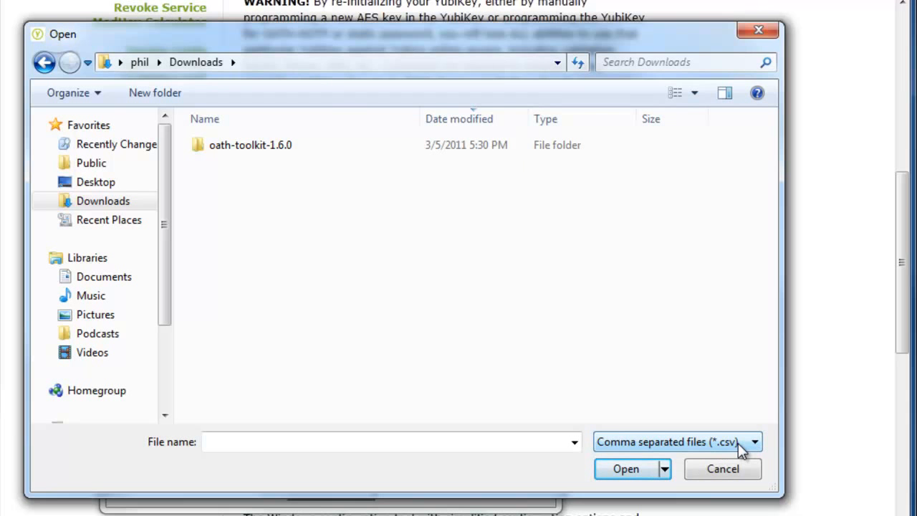
pyautogui.click(431, 443)
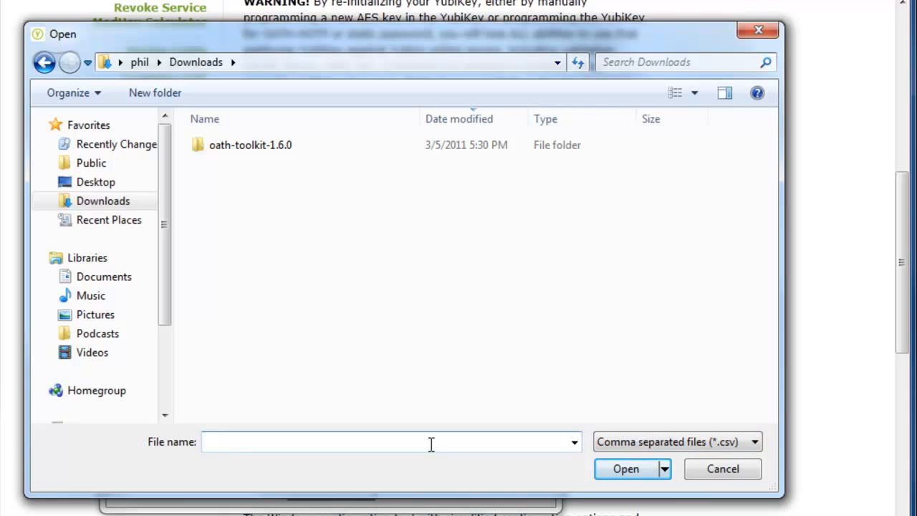
pyautogui.write('YubicoOath.csv')
pyautogui.click(624, 470)
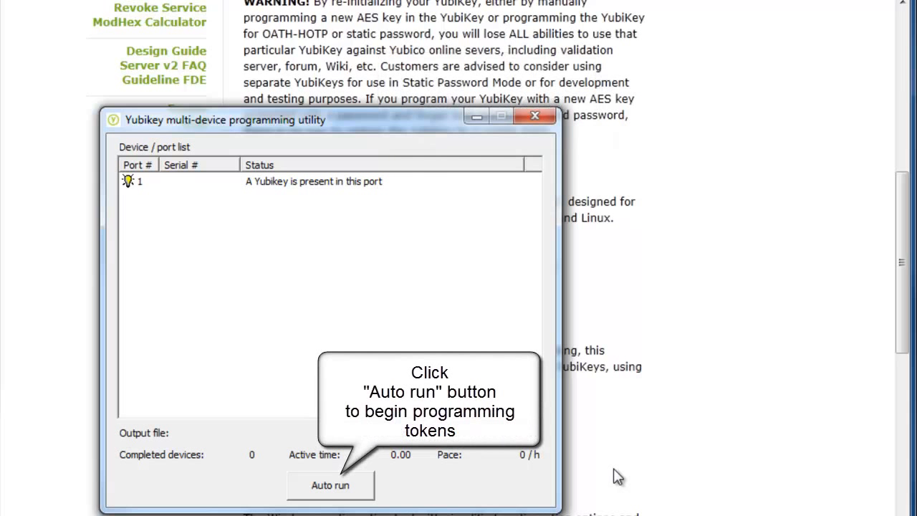
# Step: Auto-run the programming of the YubiKeys, confirming the immediate start, and close the programming utility
pyautogui.click(336, 486)
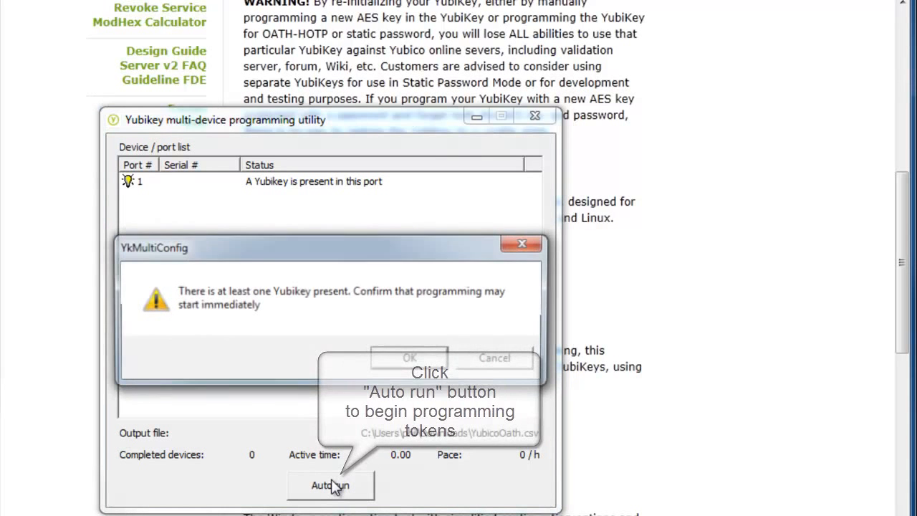
pyautogui.click(412, 360)
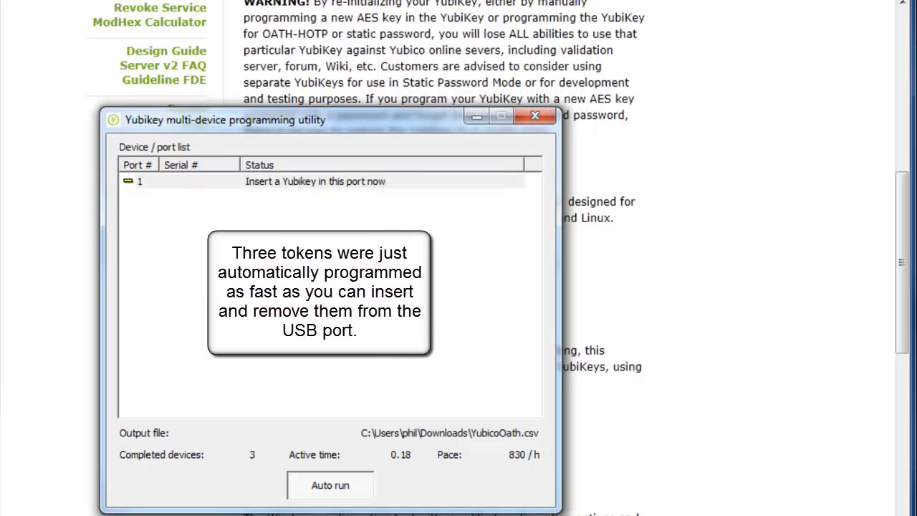
pyautogui.click(115, 119)
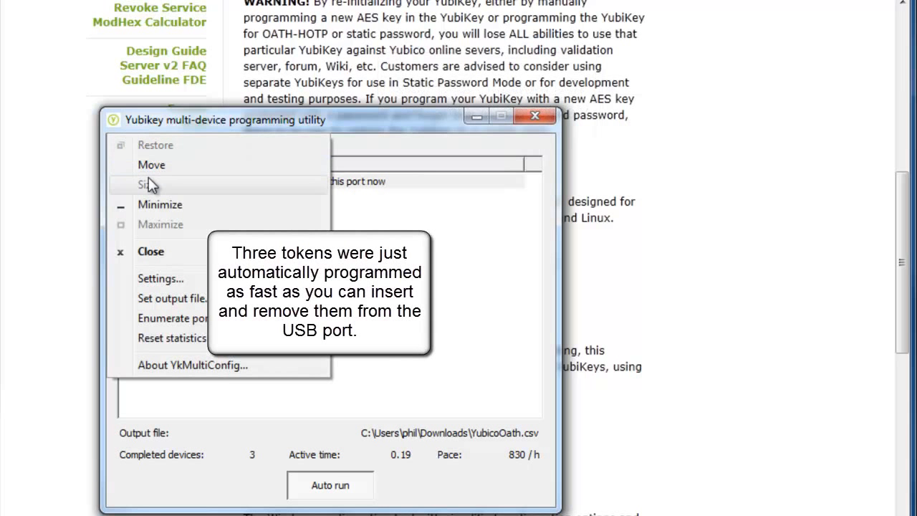
pyautogui.click(164, 250)
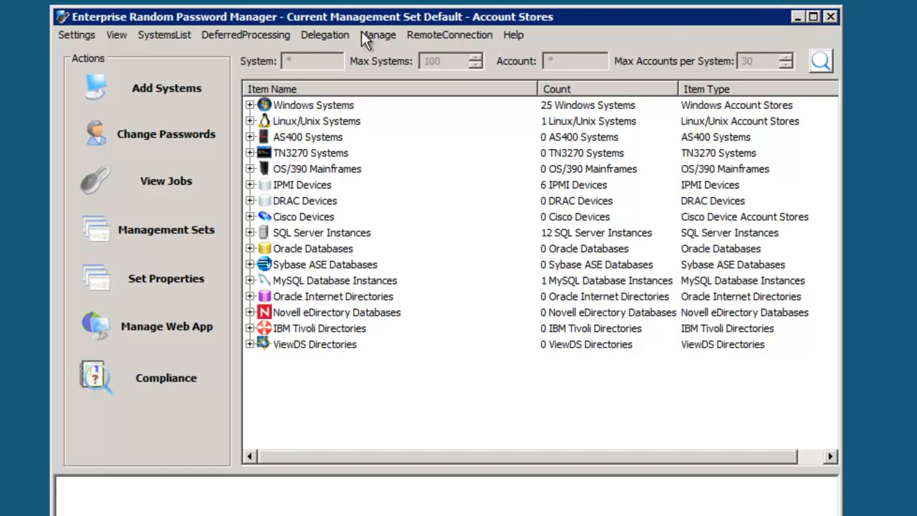
# Step: In Enterprise Random Password Manager, open the token configuration and start a token import with type 8 Digit HOTP SHA1
pyautogui.click(326, 35)
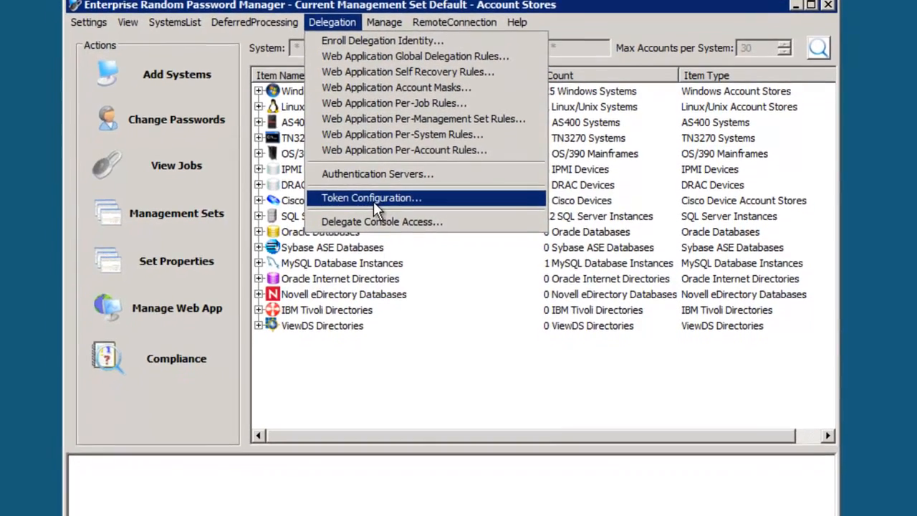
pyautogui.click(365, 213)
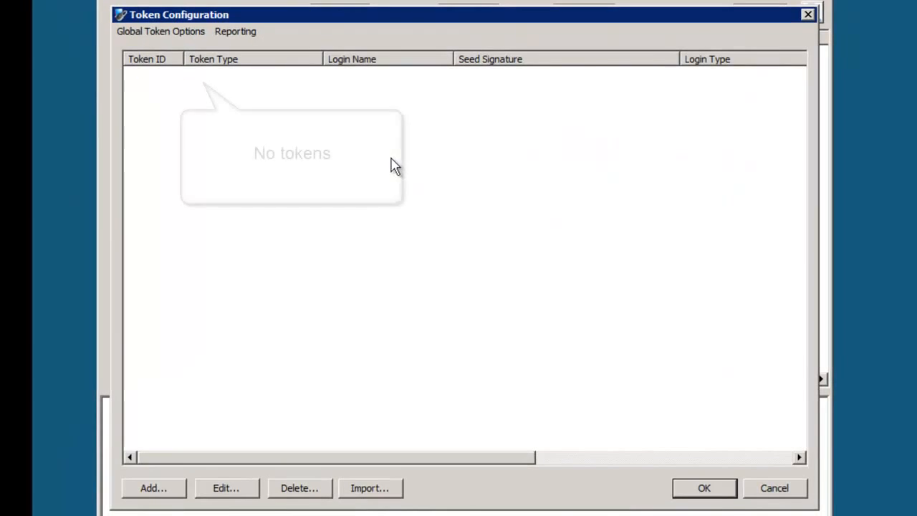
pyautogui.click(372, 490)
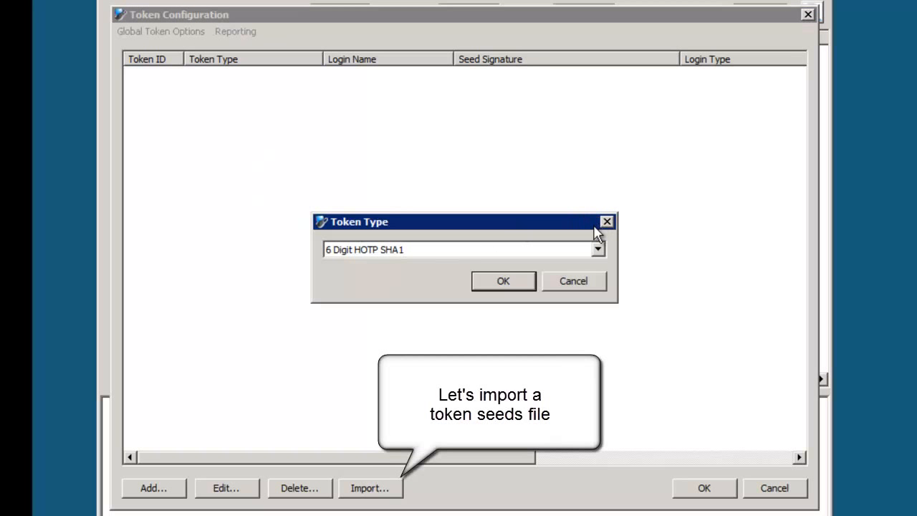
pyautogui.click(598, 250)
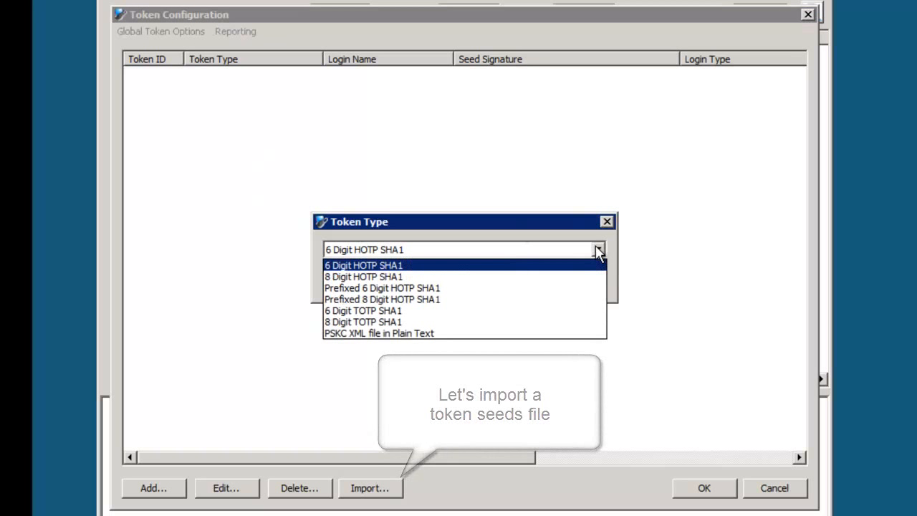
pyautogui.click(399, 278)
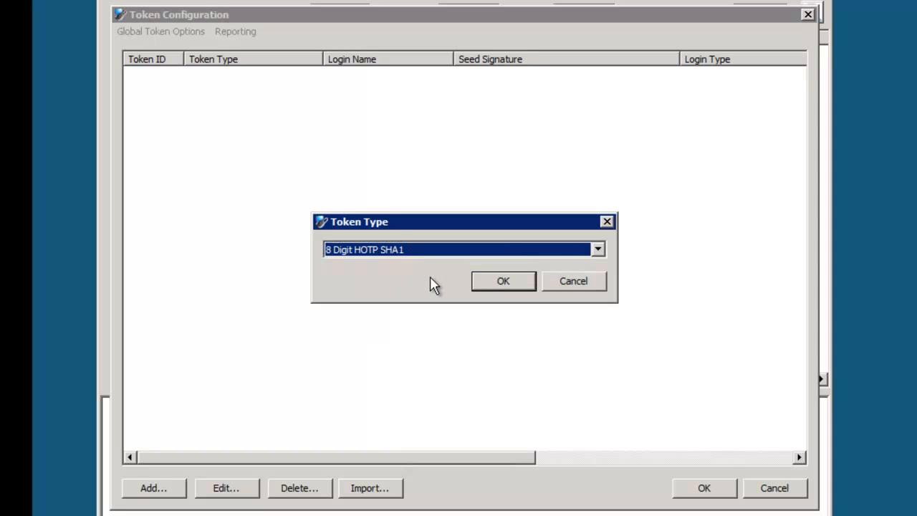
pyautogui.click(502, 281)
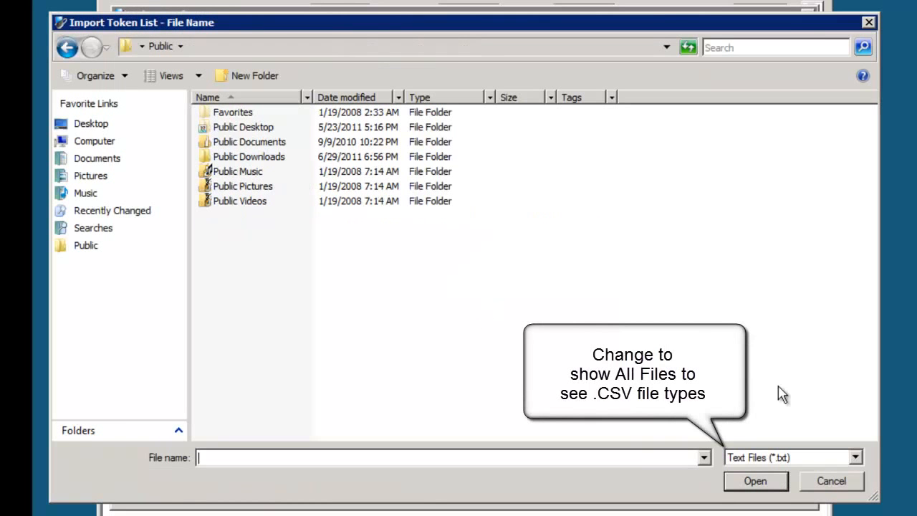
# Step: Show all file types in the Public folder and open YubicoOath.csv as the token list to import
pyautogui.click(855, 457)
pyautogui.click(815, 485)
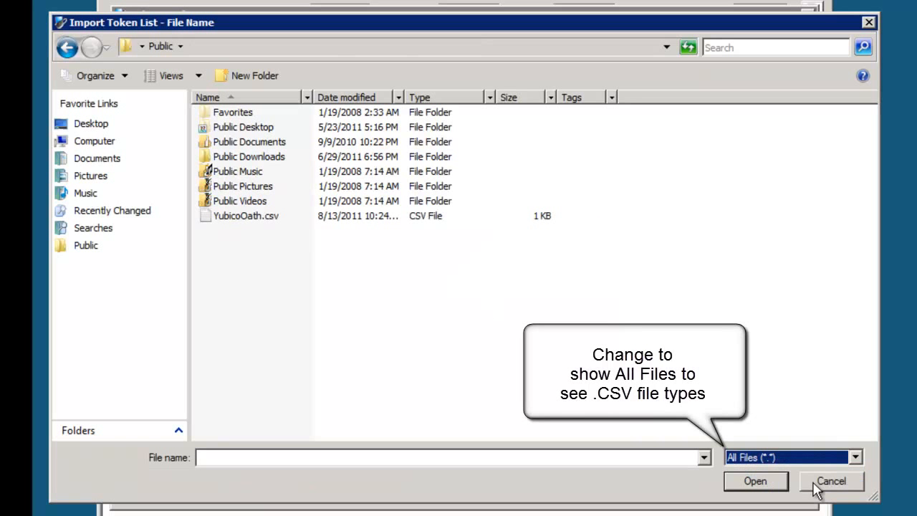
pyautogui.click(270, 223)
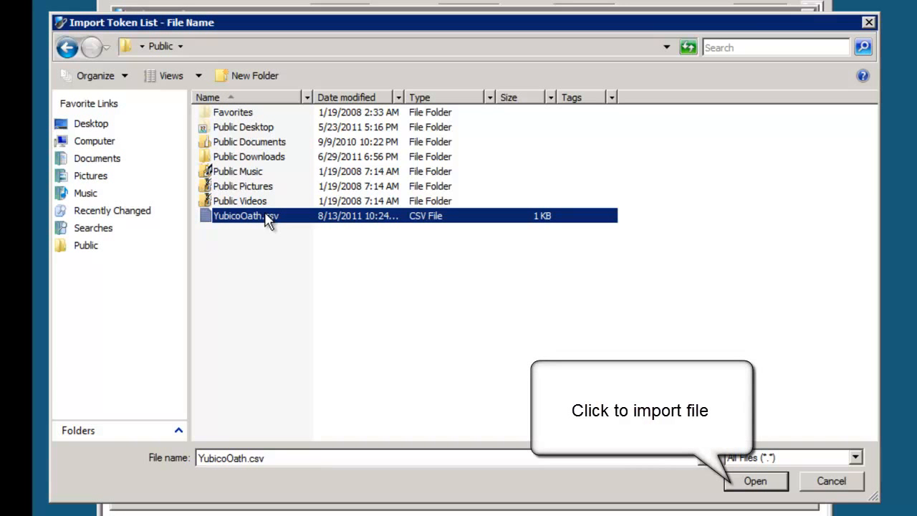
pyautogui.doubleClick(269, 221)
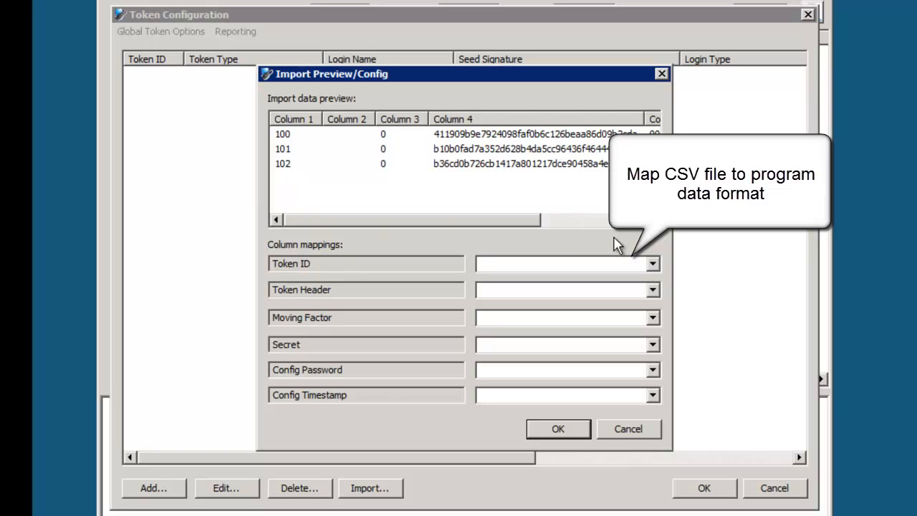
# Step: Map Token ID to Column 1, Token Header to Column 2 and Moving Factor to Column 3 for the import
pyautogui.click(653, 264)
pyautogui.click(606, 281)
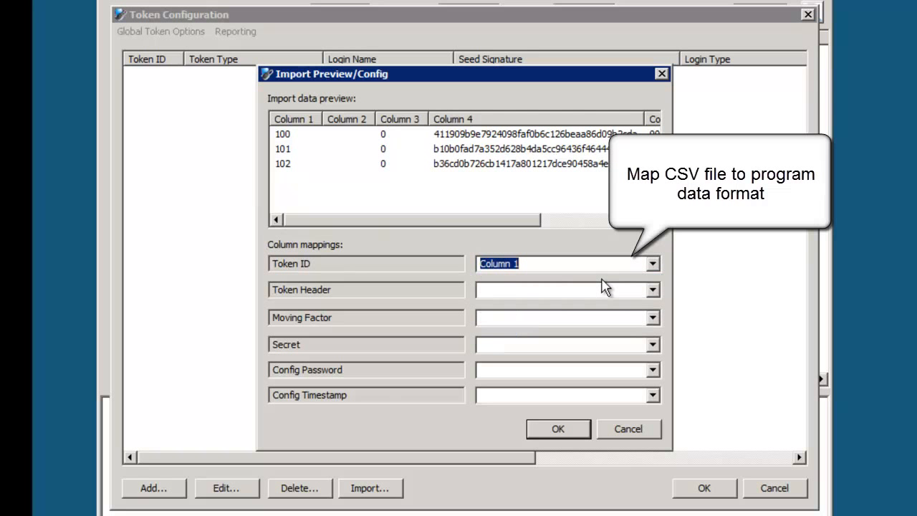
pyautogui.click(594, 291)
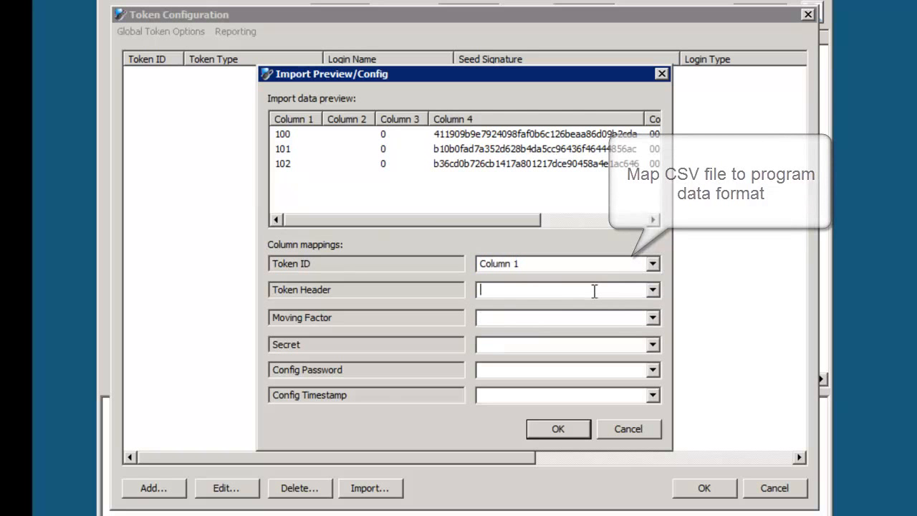
pyautogui.click(653, 289)
pyautogui.click(587, 319)
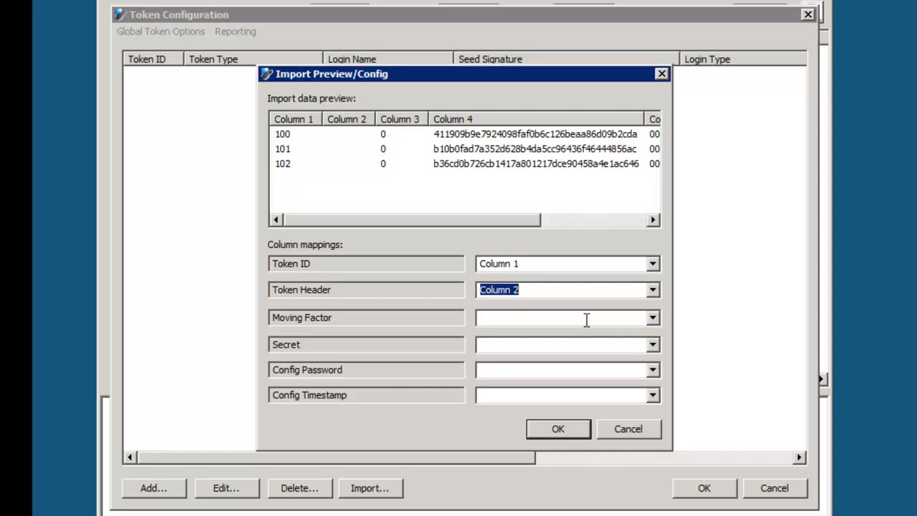
pyautogui.click(653, 317)
pyautogui.click(574, 353)
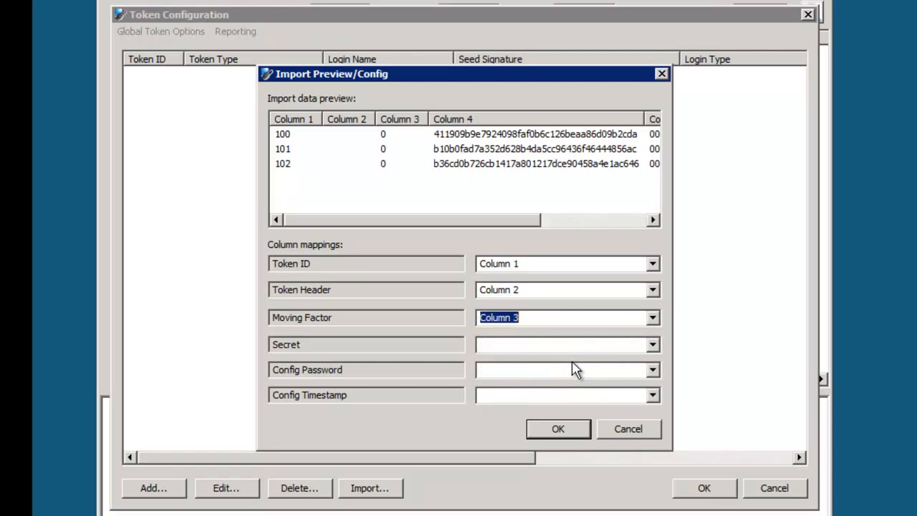
# Step: Map Secret to Column 4, Config Password to Column 5 and Config Timestamp to Column 6, and run the import
pyautogui.click(653, 345)
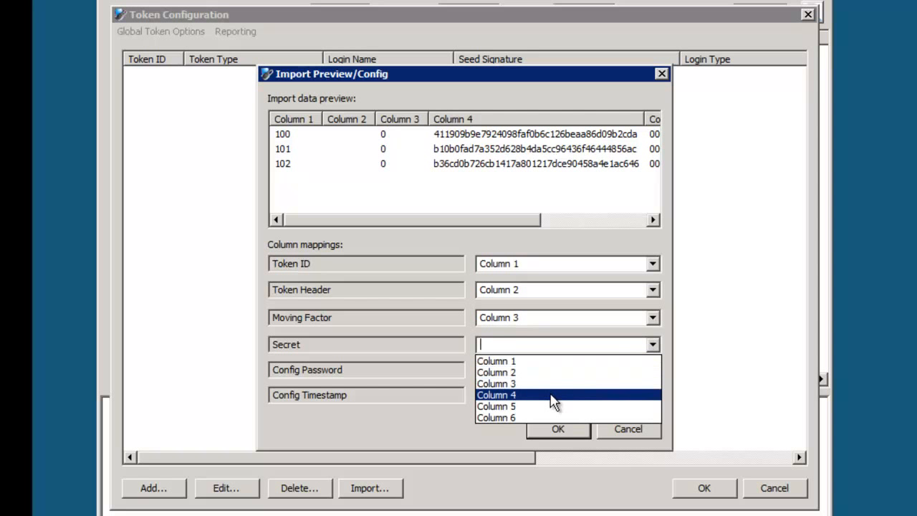
pyautogui.click(552, 396)
pyautogui.click(653, 370)
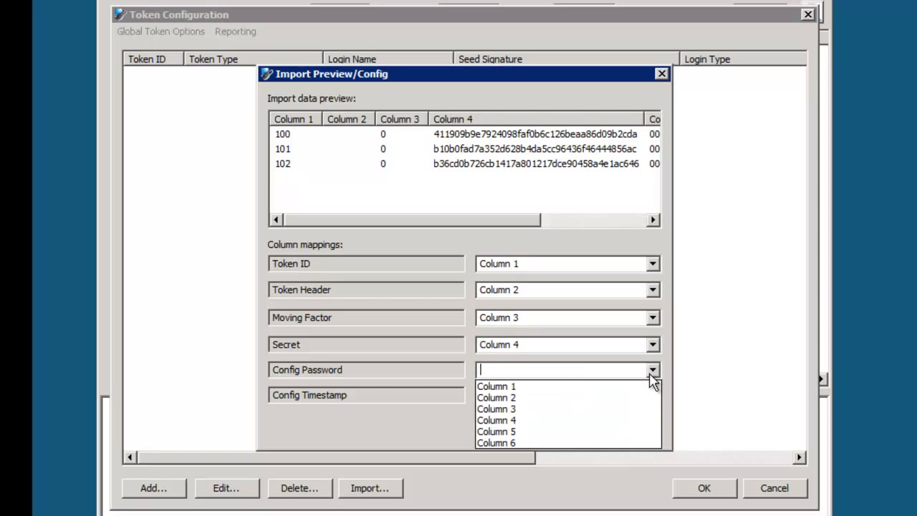
pyautogui.click(549, 432)
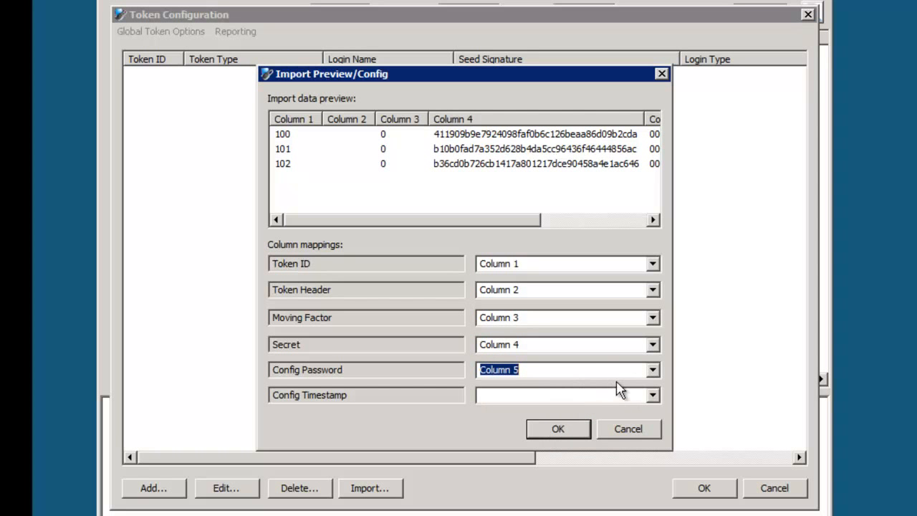
pyautogui.click(653, 395)
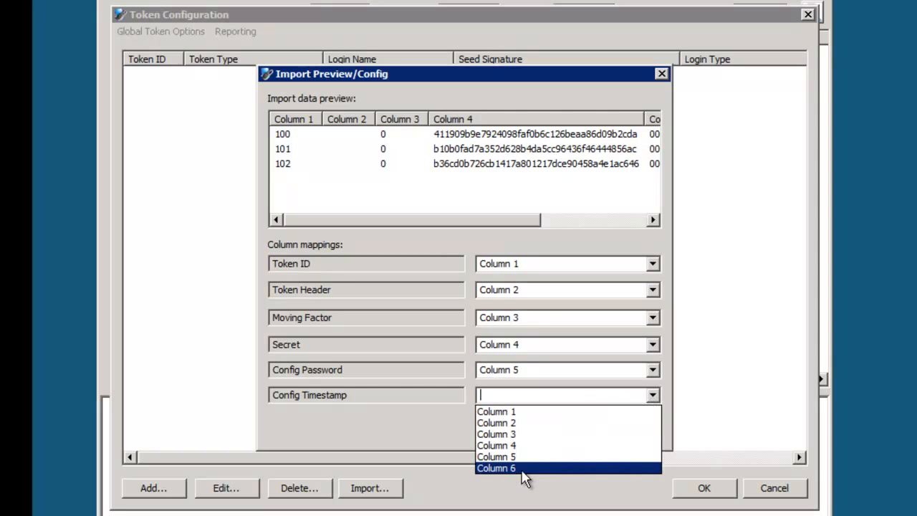
pyautogui.click(520, 468)
pyautogui.click(552, 433)
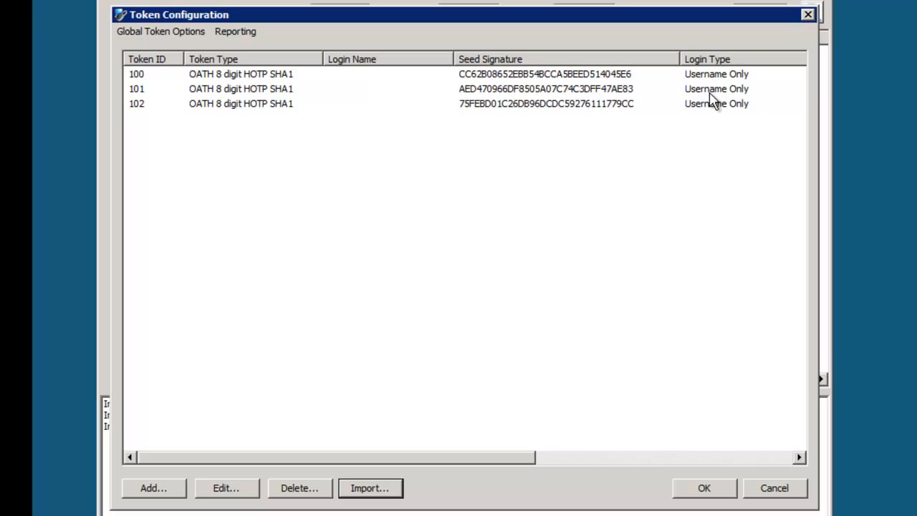
# Step: Open token 100 for editing and assign the enrolled identity pl\administrator as its associated user
pyautogui.click(250, 78)
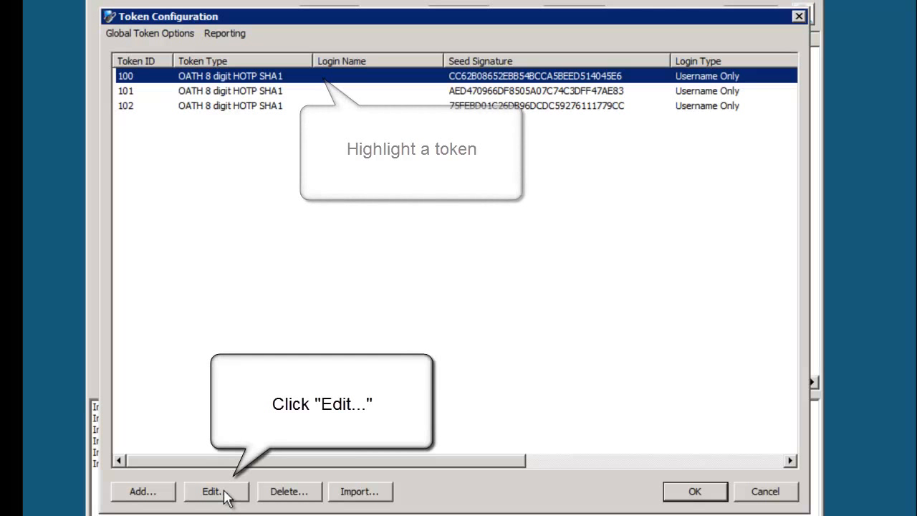
pyautogui.click(225, 494)
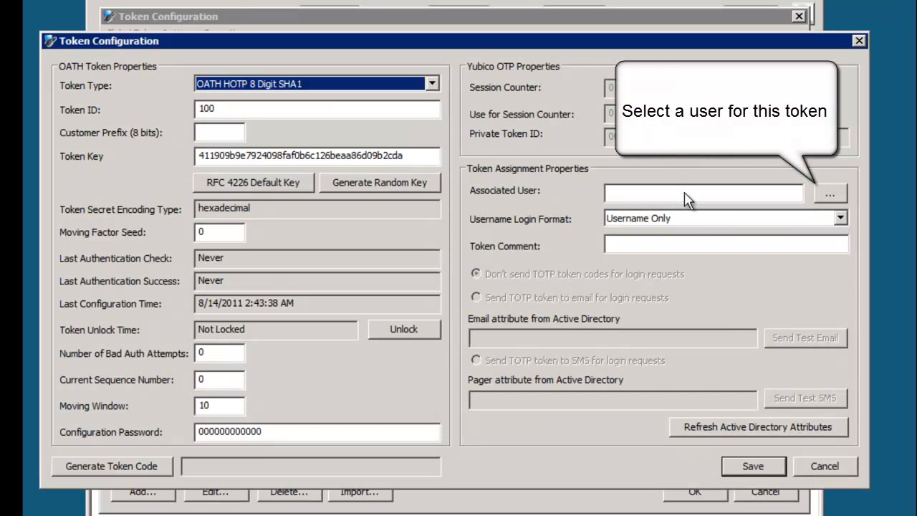
pyautogui.click(830, 194)
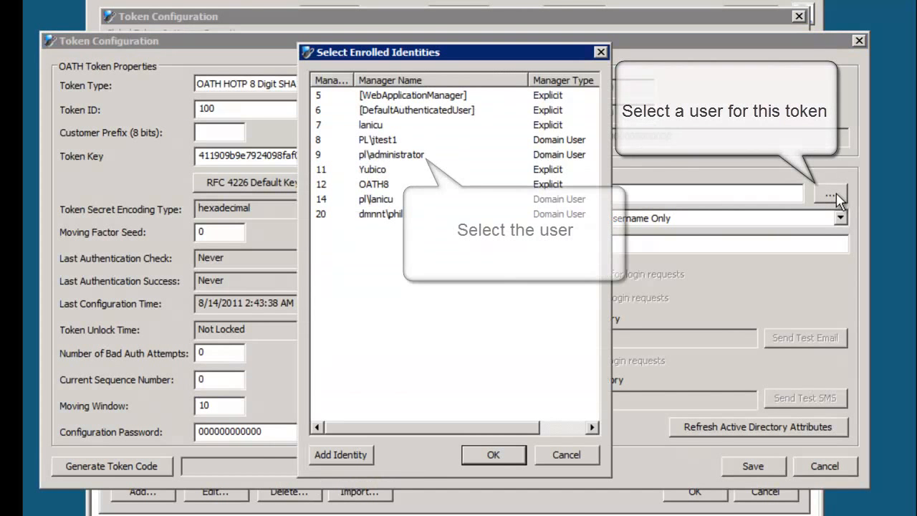
pyautogui.click(384, 157)
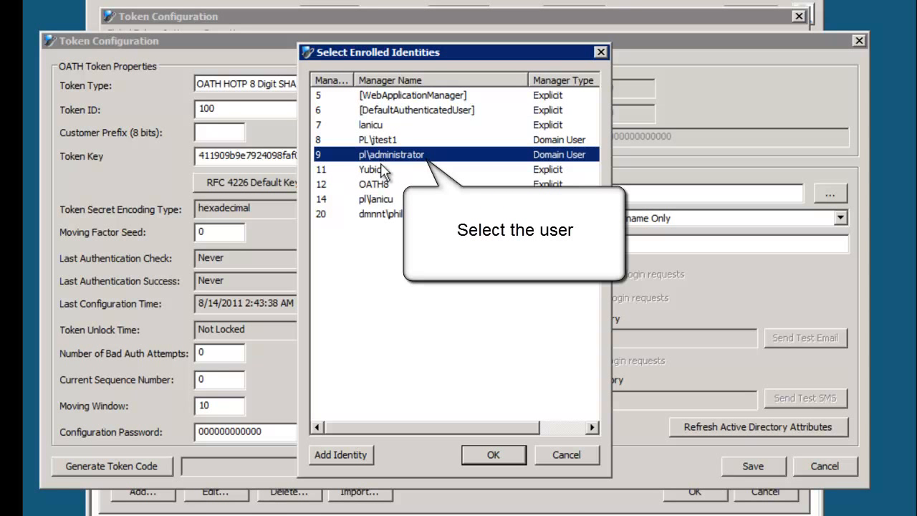
pyautogui.click(493, 455)
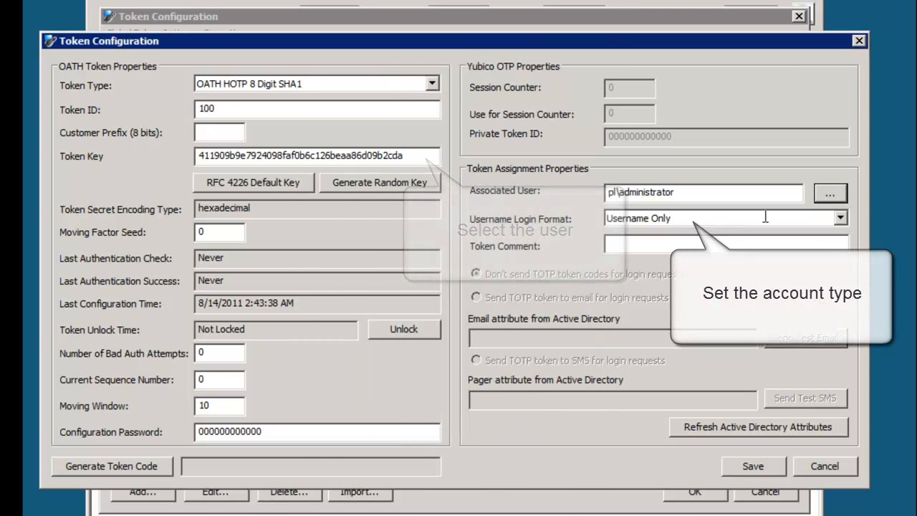
# Step: Set the token's username login format to Username and Authenticator, add a token comment about Yubico, and save the token
pyautogui.click(841, 219)
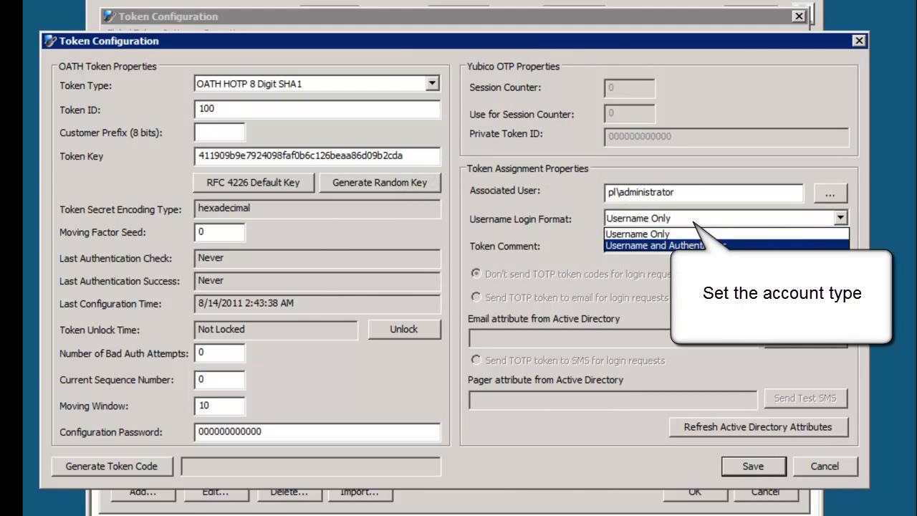
pyautogui.click(721, 245)
pyautogui.click(692, 245)
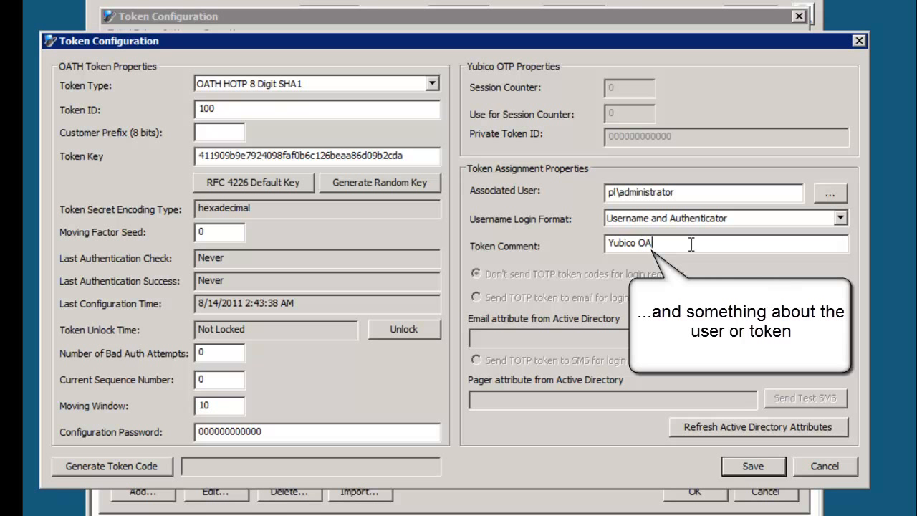
pyautogui.click(753, 467)
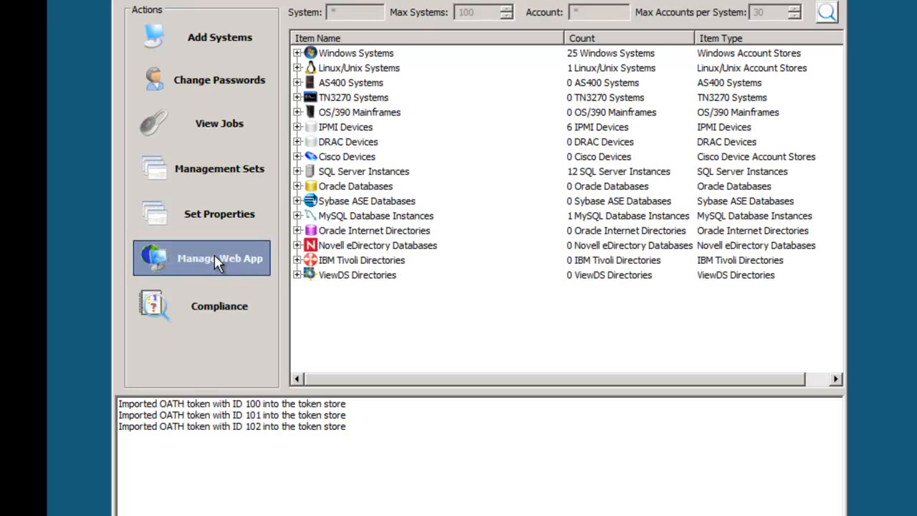
# Step: In the security settings of web application instance DPL2K864, enable OATH token checks for logins based on permissions and save
pyautogui.click(215, 255)
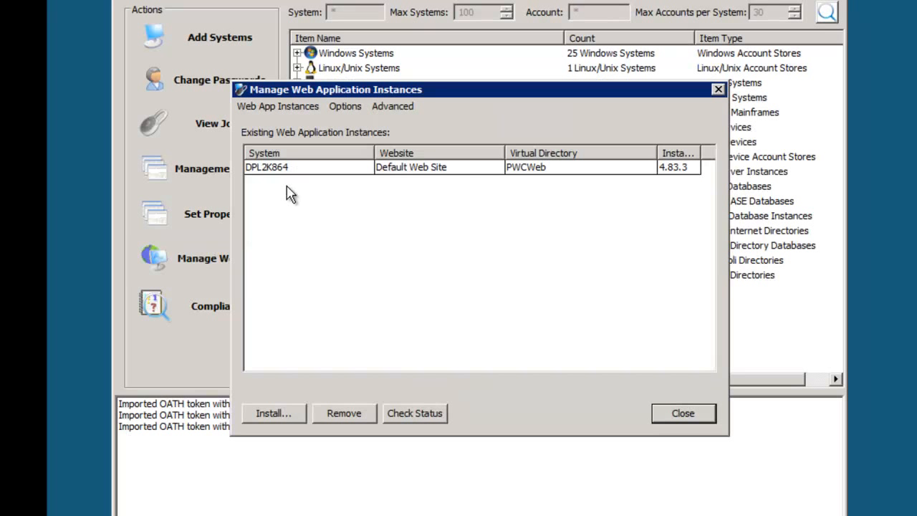
pyautogui.click(302, 168)
pyautogui.rightClick(302, 165)
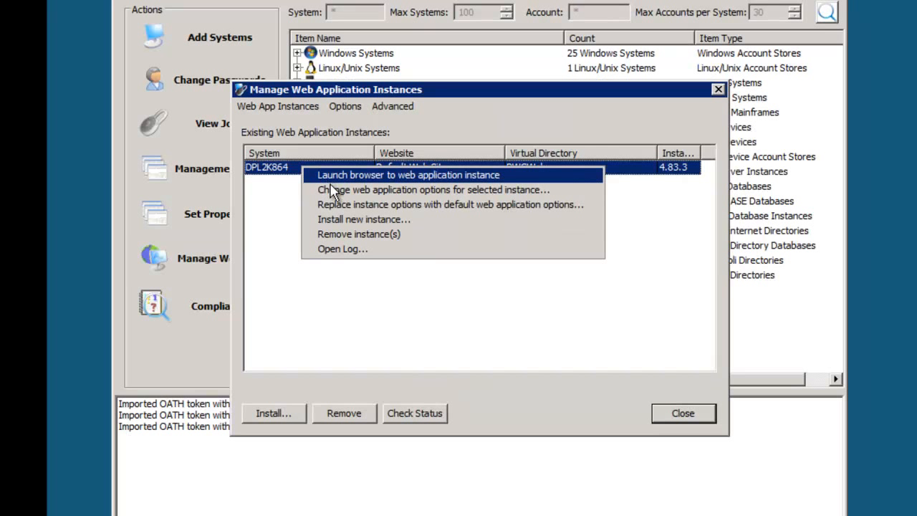
pyautogui.click(332, 190)
pyautogui.click(302, 241)
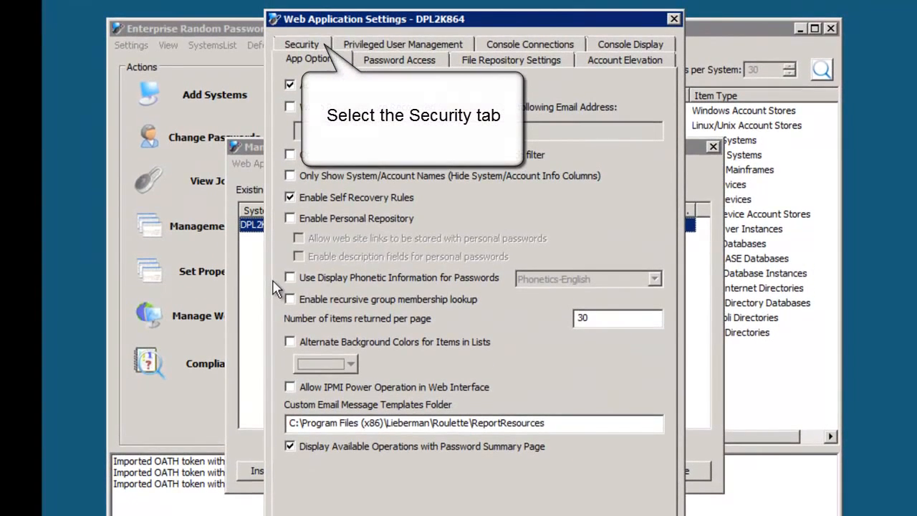
pyautogui.click(308, 45)
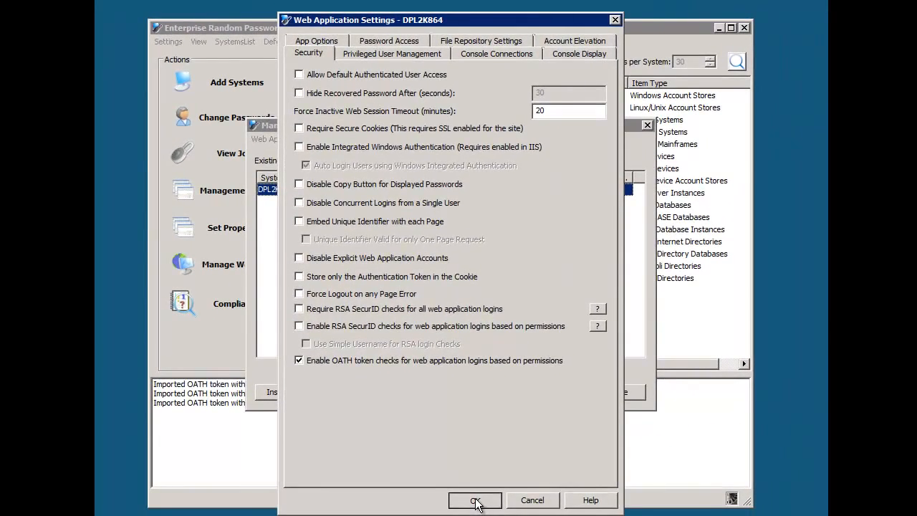
pyautogui.click(476, 502)
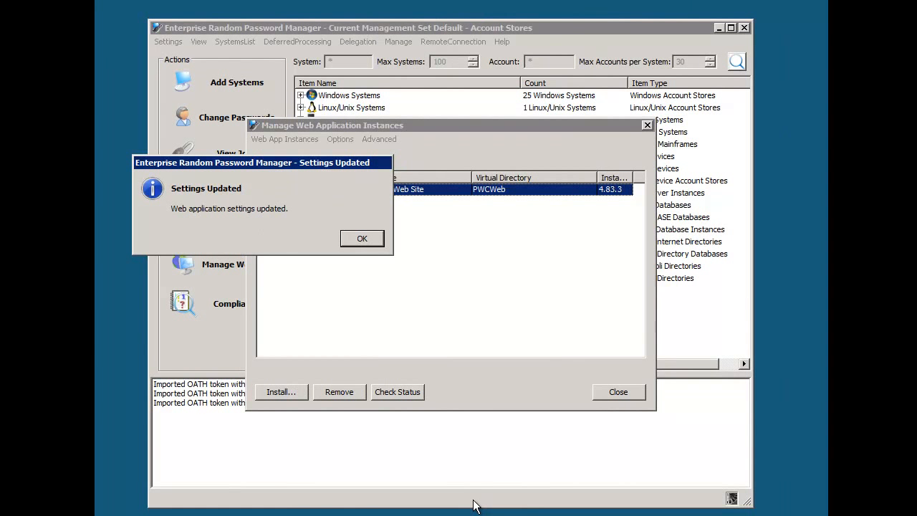
pyautogui.click(363, 240)
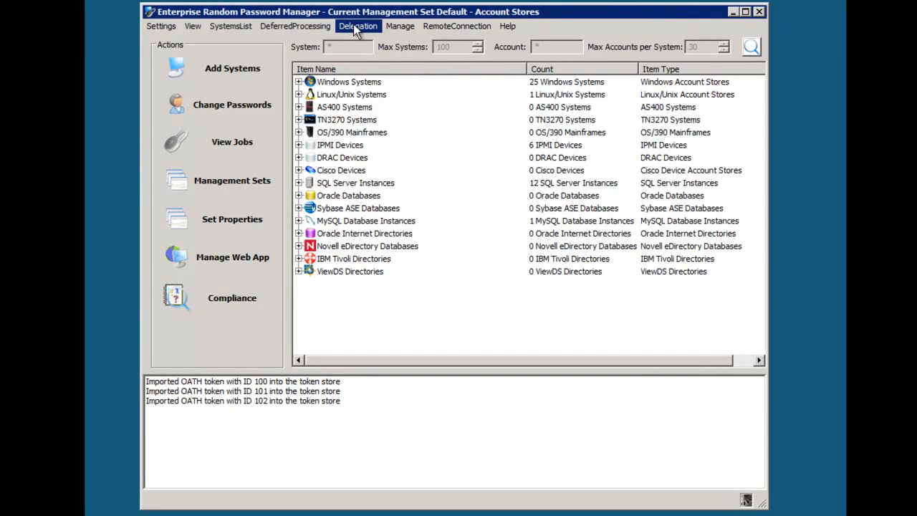
# Step: In the web application global delegation rules, require OATH for pl\administrator, apply the permission changes and close the rules
pyautogui.click(354, 27)
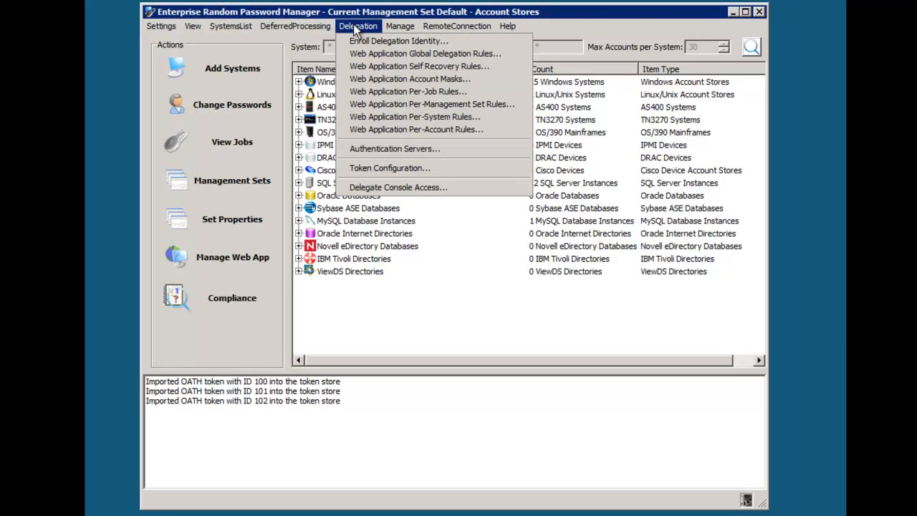
pyautogui.click(383, 58)
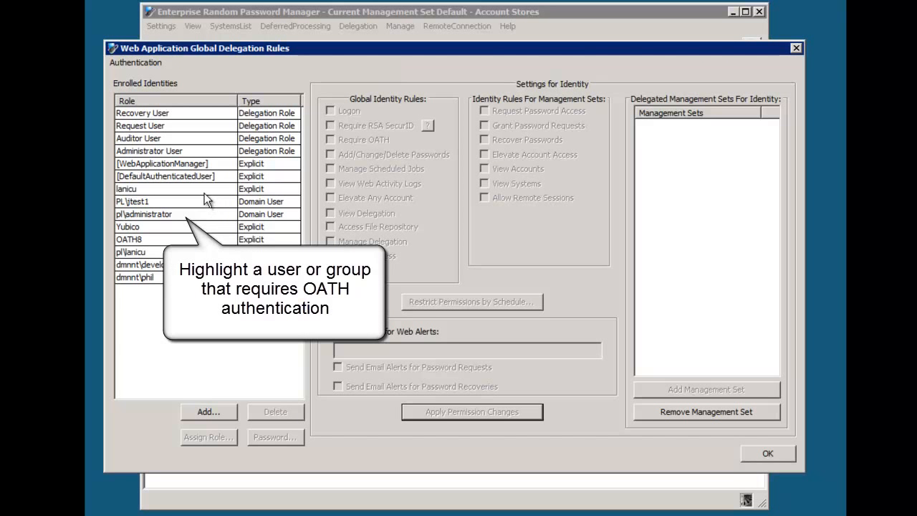
pyautogui.click(176, 213)
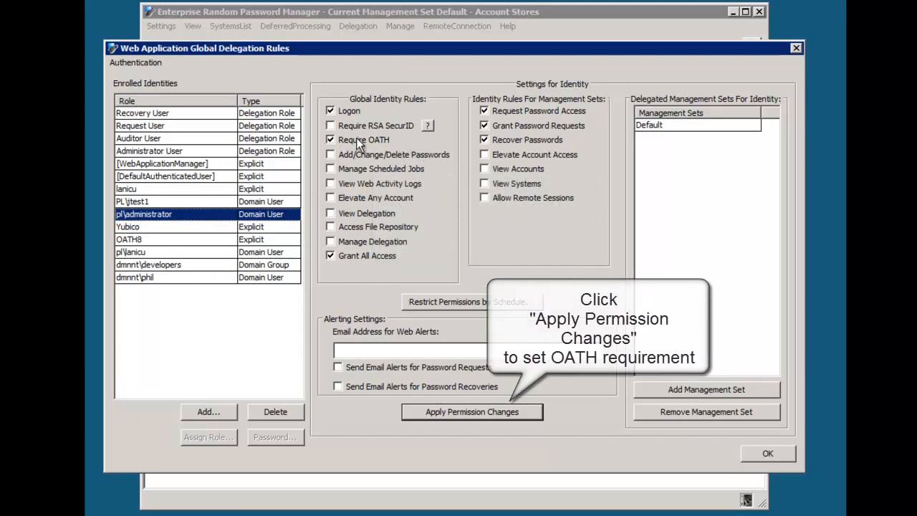
pyautogui.click(493, 410)
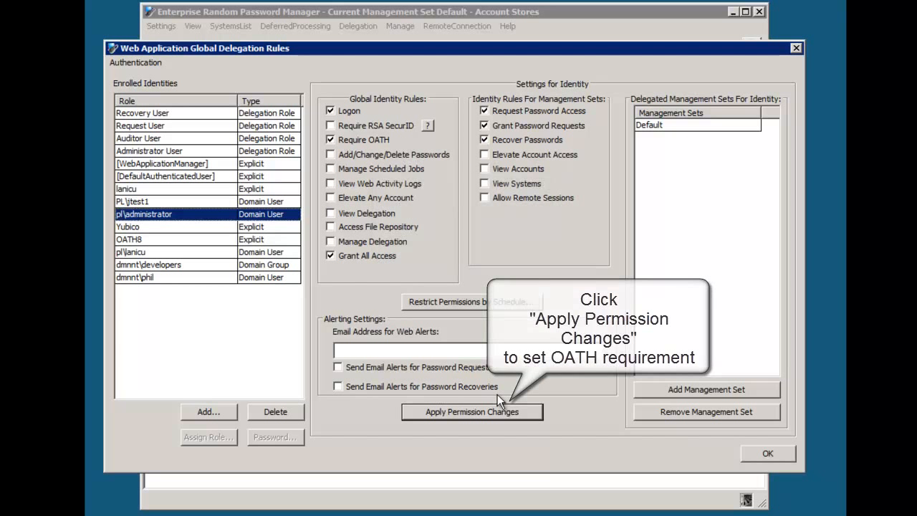
pyautogui.click(761, 455)
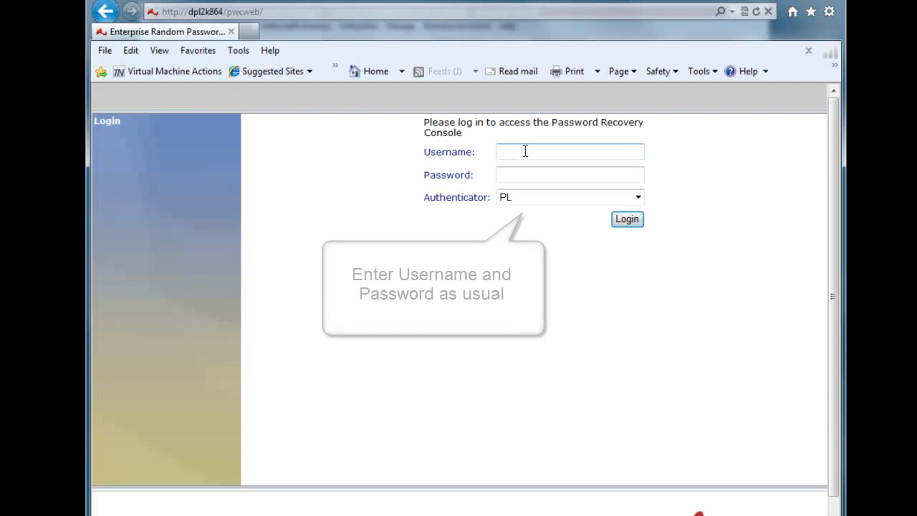
# Step: In the browser, submit the Password Recovery Console login with username administrator, the account password and authenticator PL
pyautogui.write('administrator')
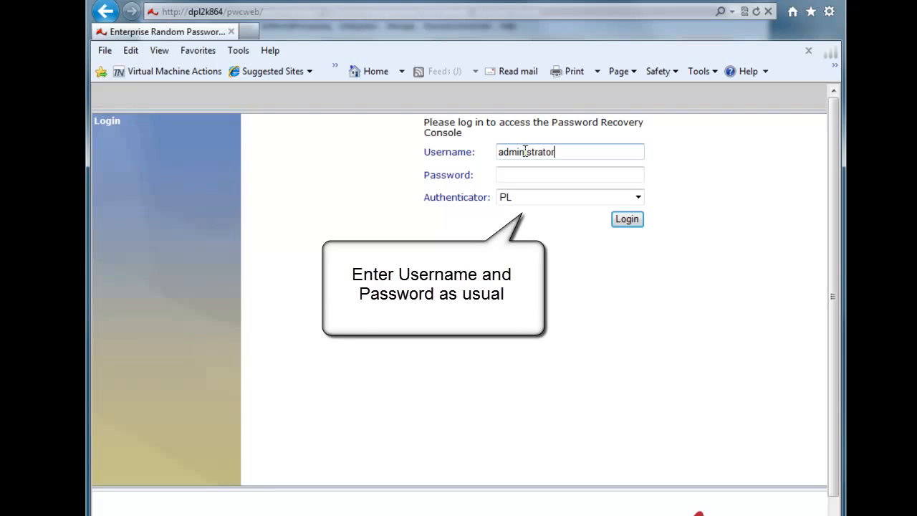
pyautogui.press('Tab')
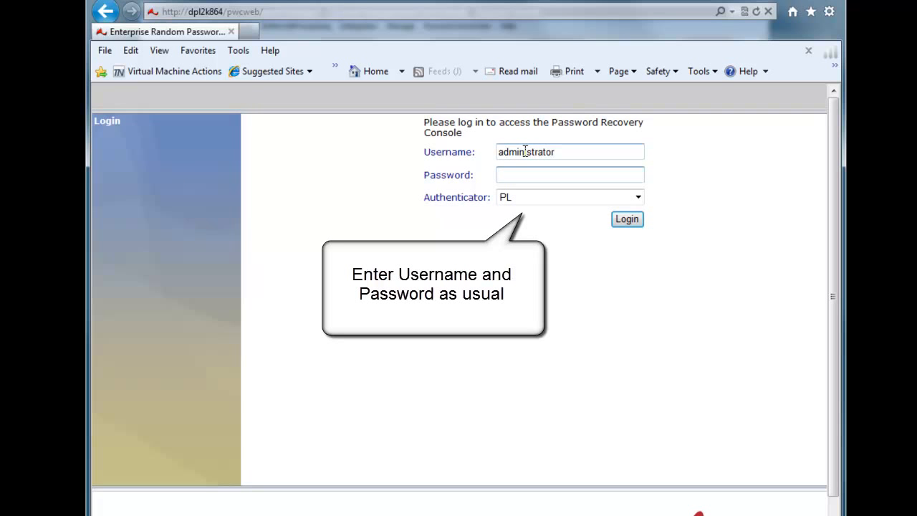
pyautogui.write('••••••')
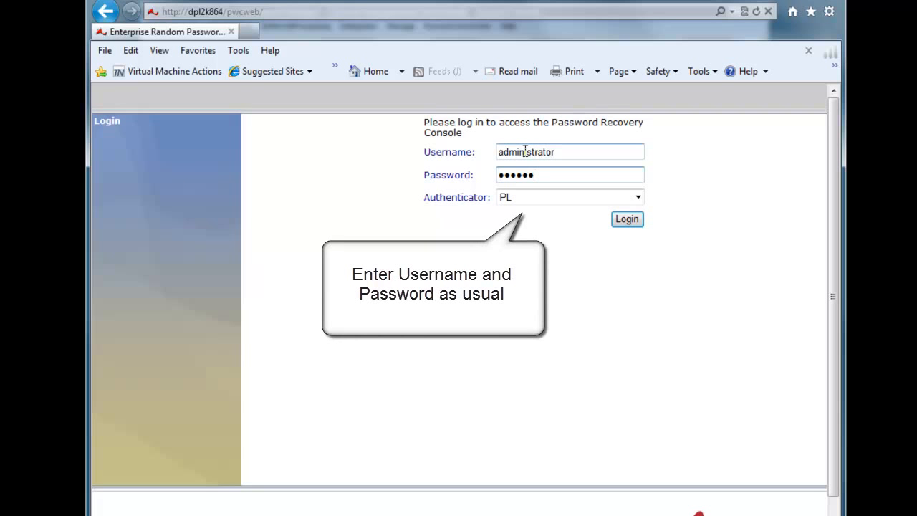
pyautogui.click(631, 219)
# Step: Enter the YubiKey's one-time code as the OATH passcode and submit the login
pyautogui.click(547, 222)
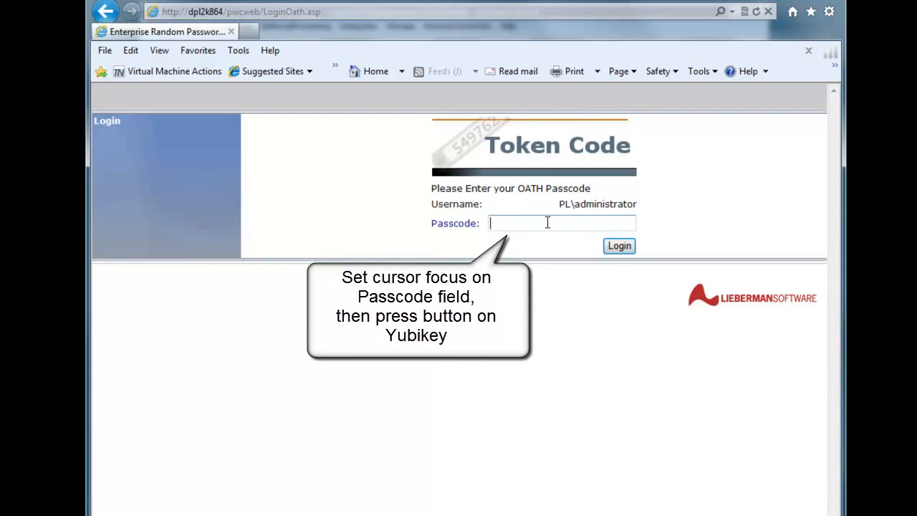
pyautogui.press('Return')
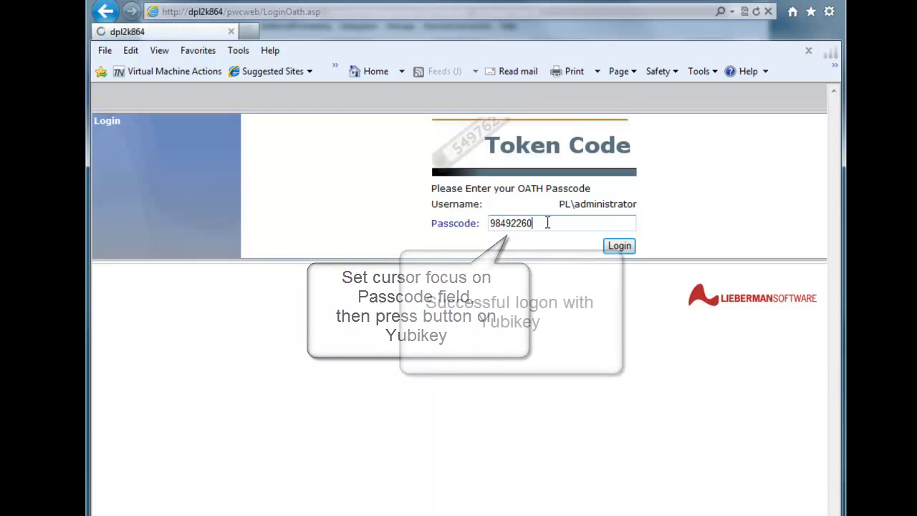